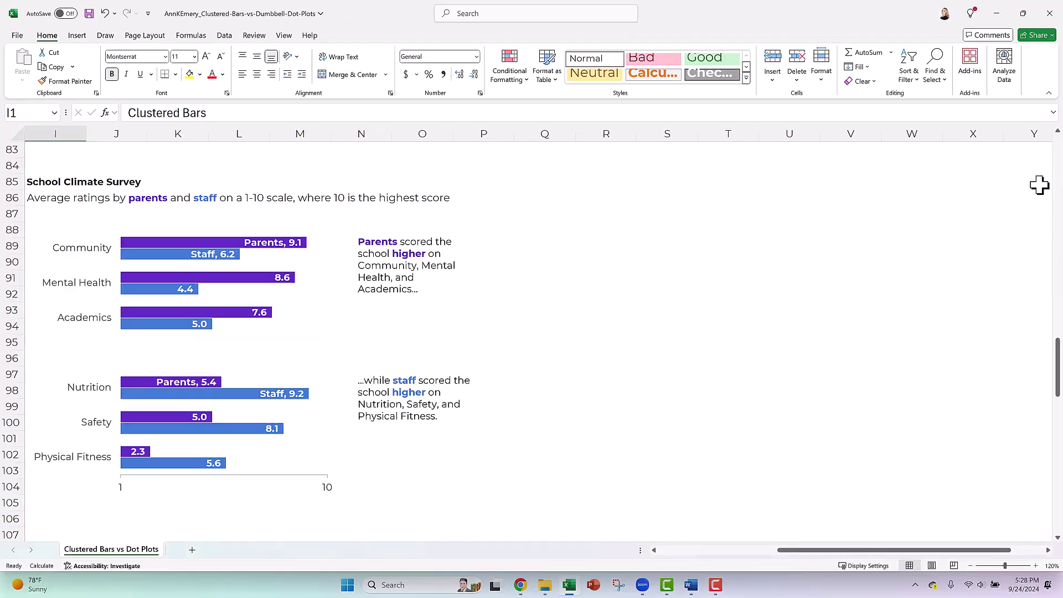
# - Scroll down through the sheet comparing the clustered bar chart with the dumbbell dot plot for groups A–D
pyautogui.scroll(-8, 1039, 185)
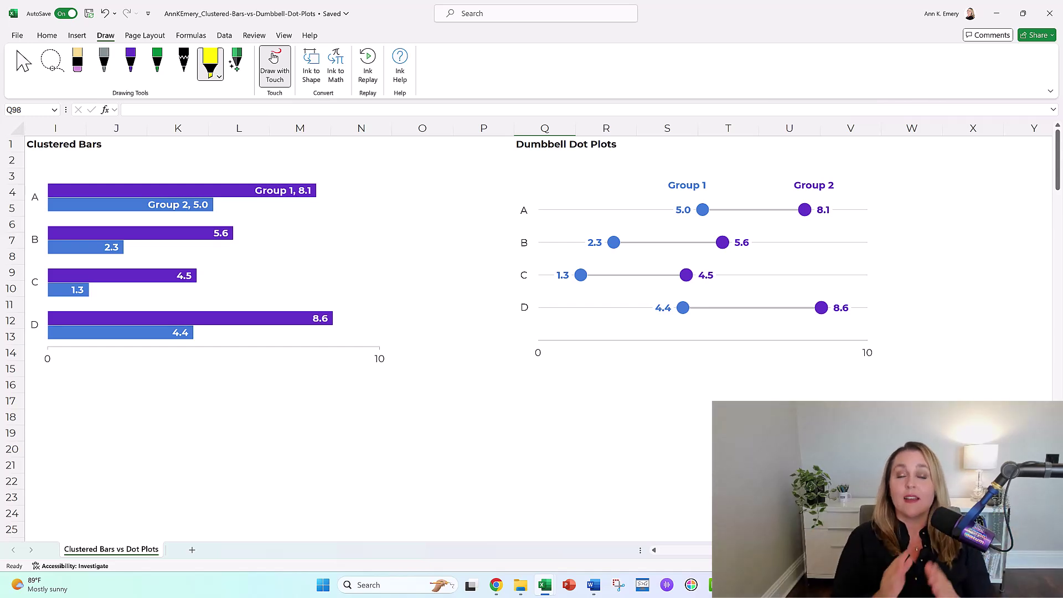
# - Highlight row A's 8.1 and 5.0 value labels on the clustered bar chart in yellow
pyautogui.moveTo(189, 151)
pyautogui.mouseDown()
pyautogui.moveTo(176, 392)
pyautogui.moveTo(172, 157)
pyautogui.moveTo(107, 164)
pyautogui.mouseUp()
pyautogui.moveTo(534, 206)
pyautogui.mouseDown()
pyautogui.moveTo(660, 151)
pyautogui.moveTo(833, 332)
pyautogui.moveTo(578, 164)
pyautogui.mouseUp()
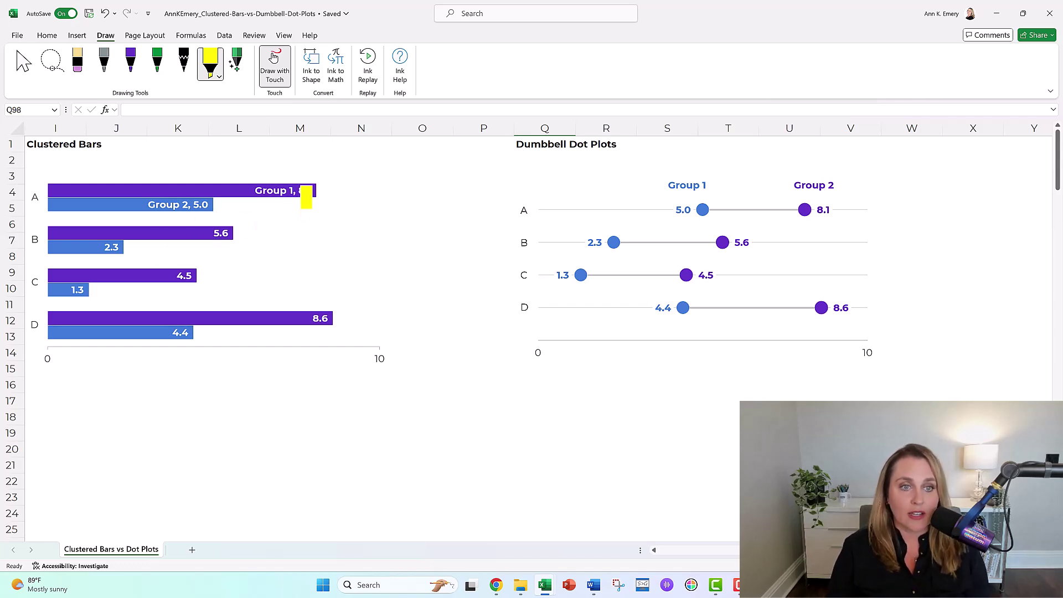
pyautogui.moveTo(308, 194)
pyautogui.mouseDown()
pyautogui.moveTo(318, 191)
pyautogui.moveTo(308, 183)
pyautogui.moveTo(313, 193)
pyautogui.mouseUp()
pyautogui.moveTo(211, 200)
pyautogui.mouseDown()
pyautogui.moveTo(201, 213)
pyautogui.moveTo(217, 195)
pyautogui.mouseUp()
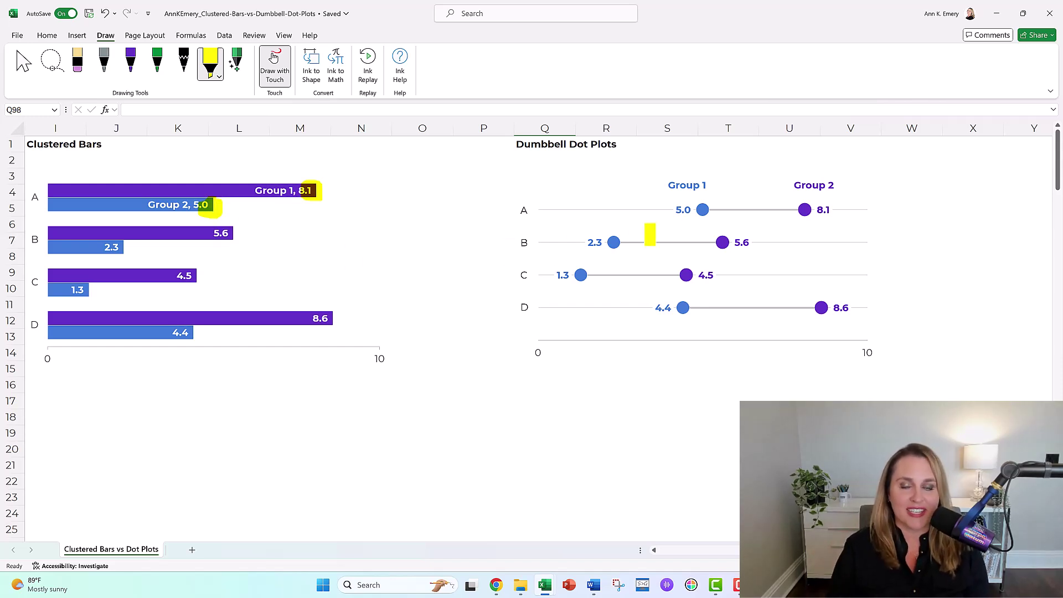
# - Highlight row A's 5.0 and 8.1 dots on the dumbbell plot and the Group 1 bar's length
pyautogui.moveTo(699, 207); pyautogui.dragTo(712, 206)
pyautogui.moveTo(803, 209); pyautogui.dragTo(806, 210)
pyautogui.moveTo(288, 187); pyautogui.dragTo(62, 190)
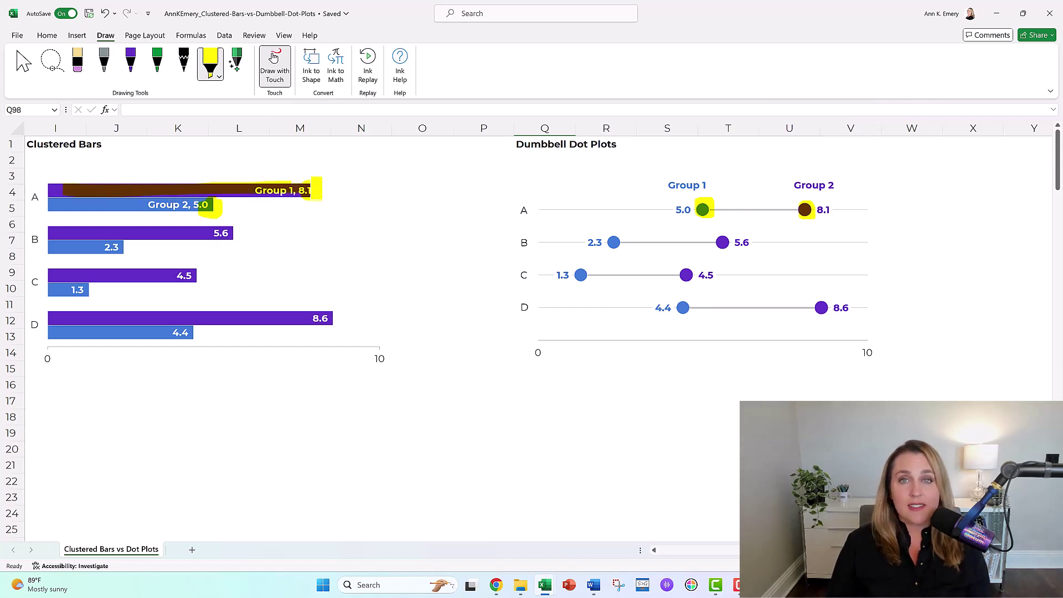
# - Highlight the gap between row A's 8.1 and 5.0 bar ends and its connector line, then stop inking
pyautogui.moveTo(316, 189); pyautogui.dragTo(204, 216)
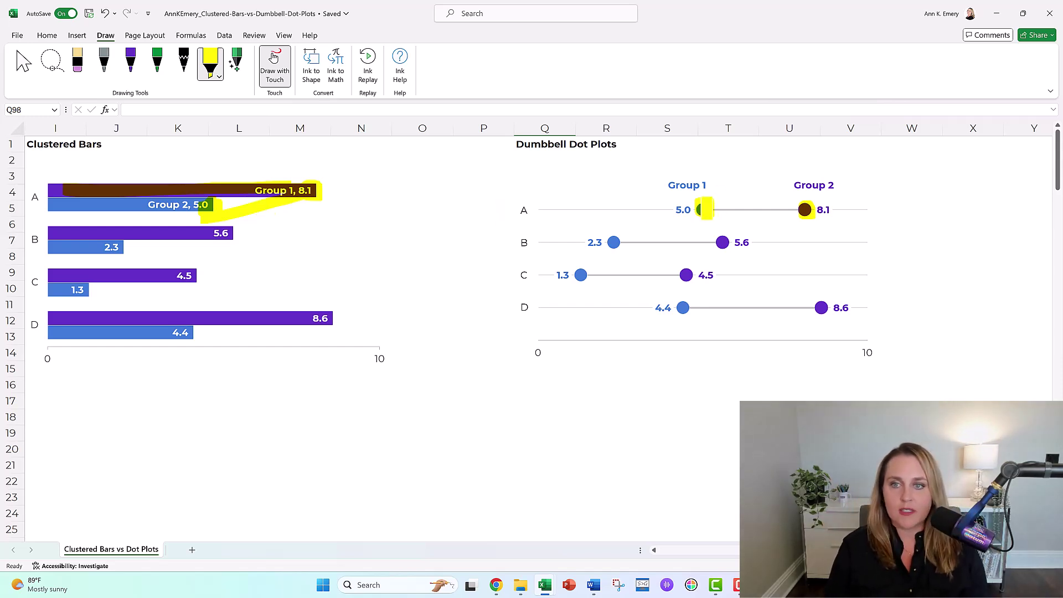
pyautogui.moveTo(705, 210); pyautogui.dragTo(808, 210)
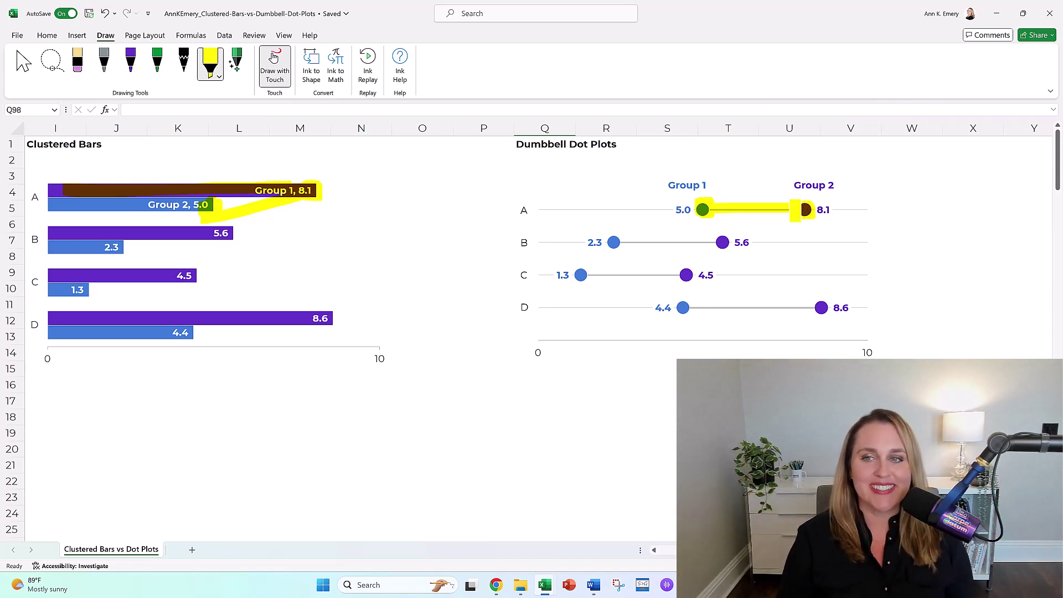
pyautogui.click(274, 64)
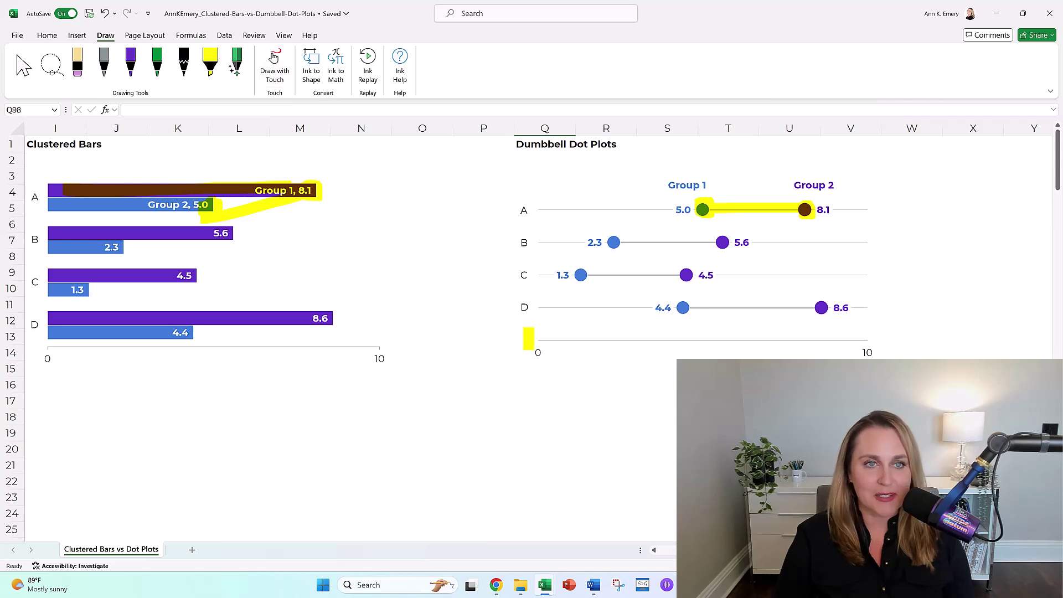
# - Scroll to the default School Climate Survey chart, circle its Staff/Parents legend, then undo the circle
pyautogui.scroll(-8, 525, 338)
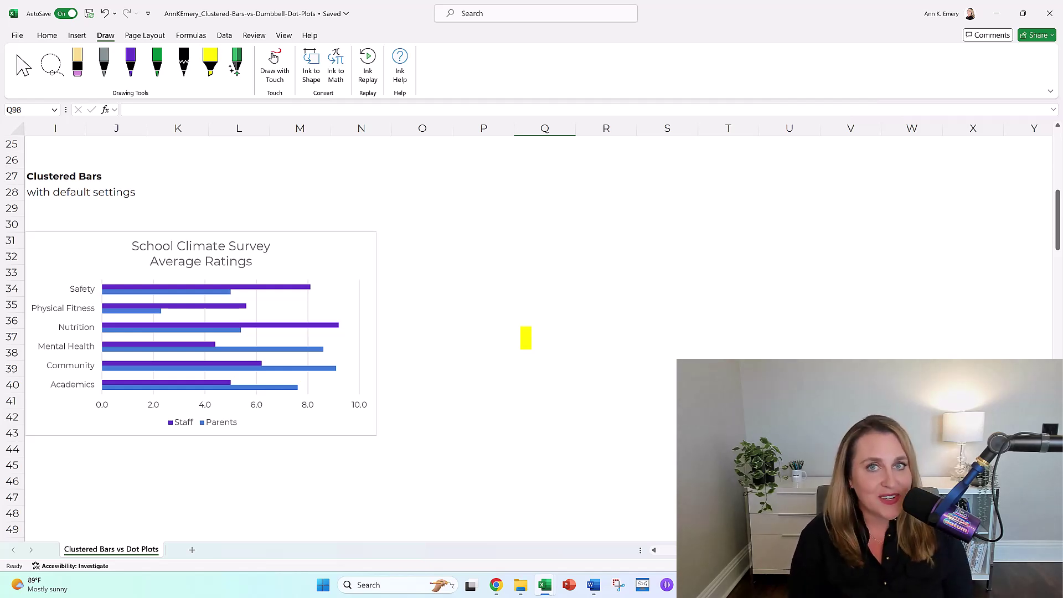
pyautogui.moveTo(199, 403)
pyautogui.mouseDown()
pyautogui.moveTo(154, 412)
pyautogui.moveTo(261, 432)
pyautogui.moveTo(168, 403)
pyautogui.mouseUp()
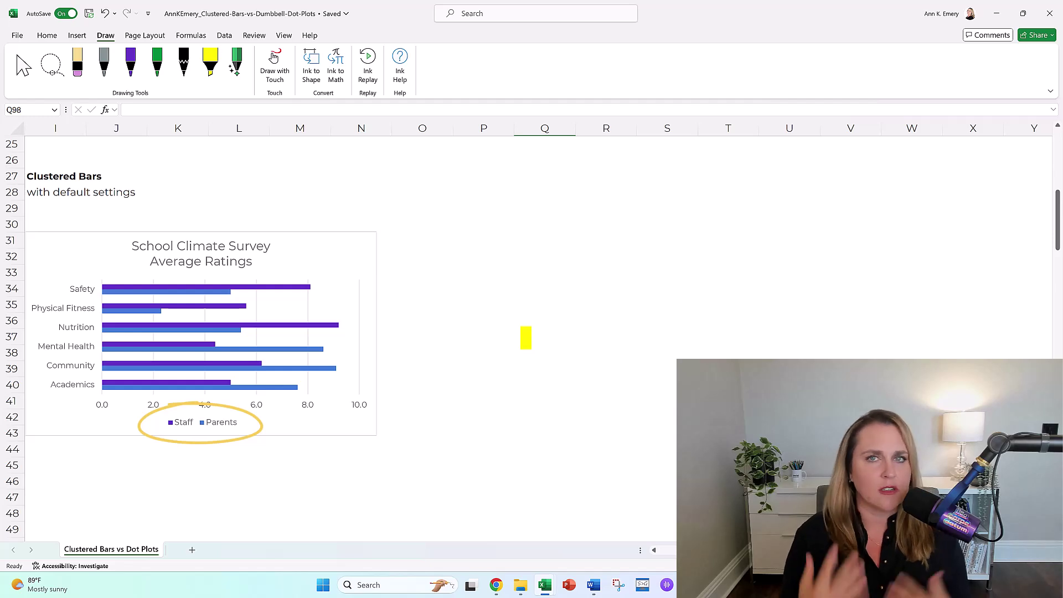
pyautogui.hotkey('ctrl', 'z')
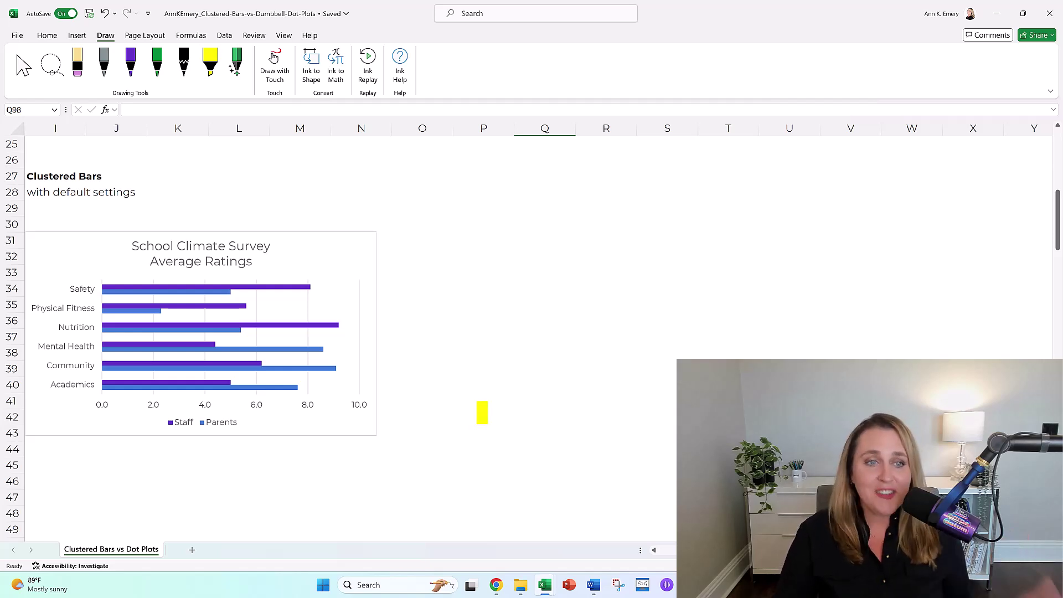
# - Draw a green X over the default chart, stop inking, and scroll to the edited accessible chart
pyautogui.click(158, 61)
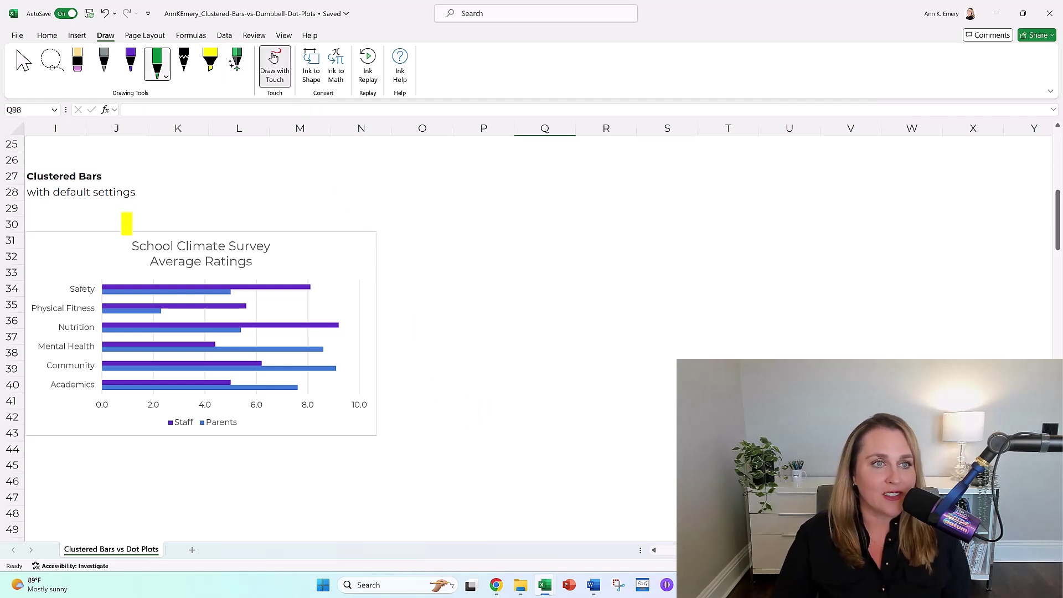
pyautogui.moveTo(114, 213); pyautogui.dragTo(414, 495)
pyautogui.moveTo(380, 198); pyautogui.dragTo(25, 481)
pyautogui.click(274, 66)
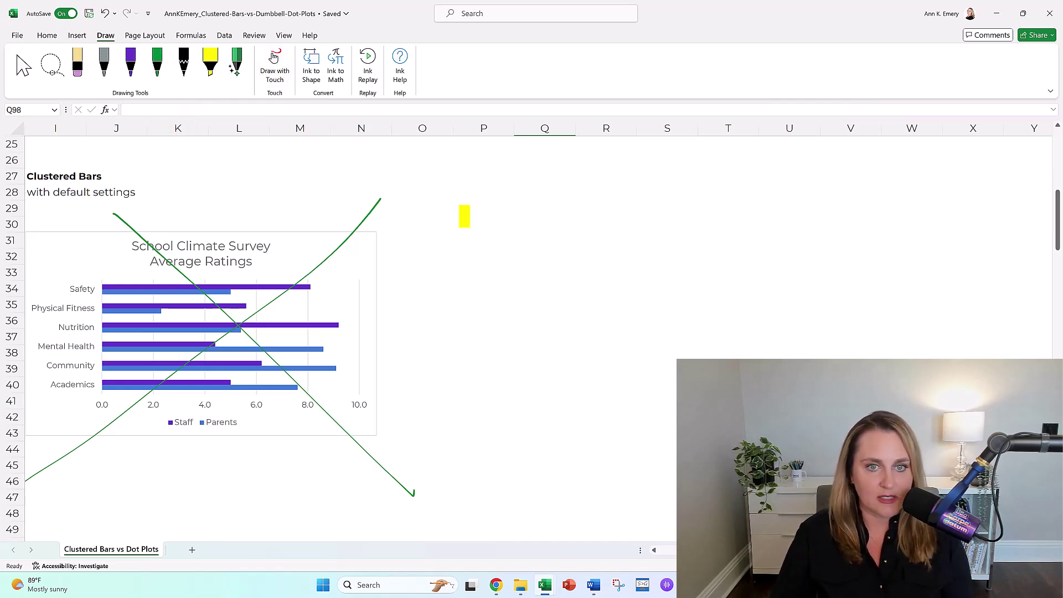
pyautogui.scroll(-5, 465, 218)
pyautogui.scroll(-4, 464, 216)
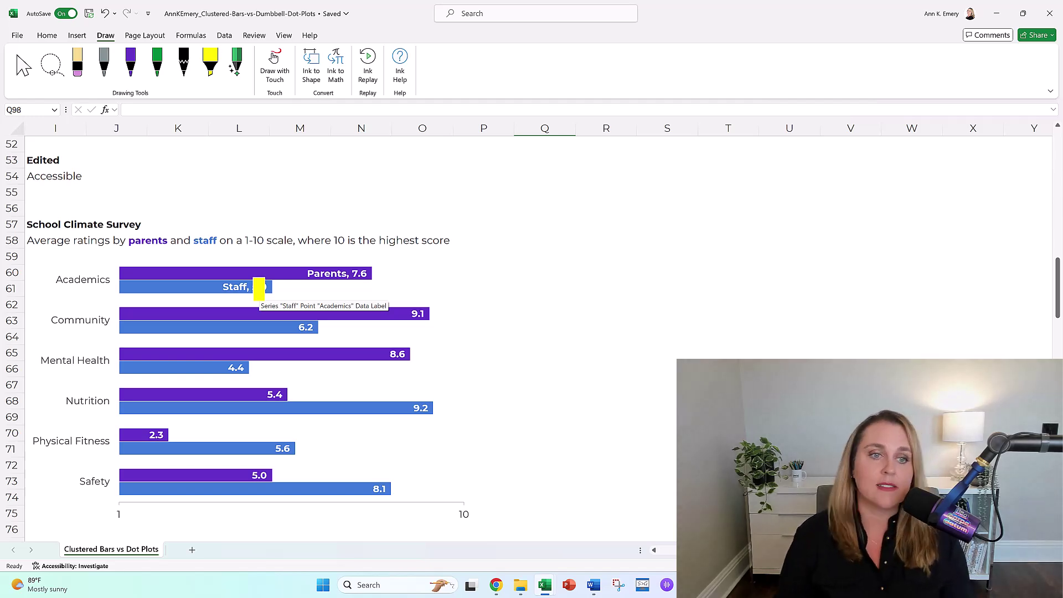
# - Scroll to row 82 to show the chart split by where parents or staff rated higher
pyautogui.scroll(-7, 259, 289)
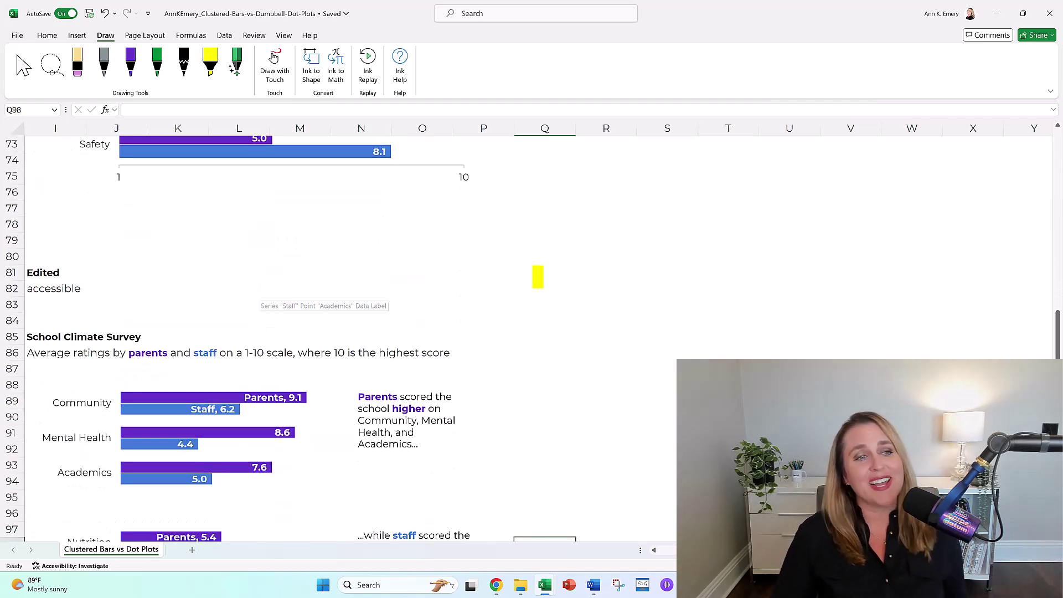
pyautogui.scroll(-3, 586, 272)
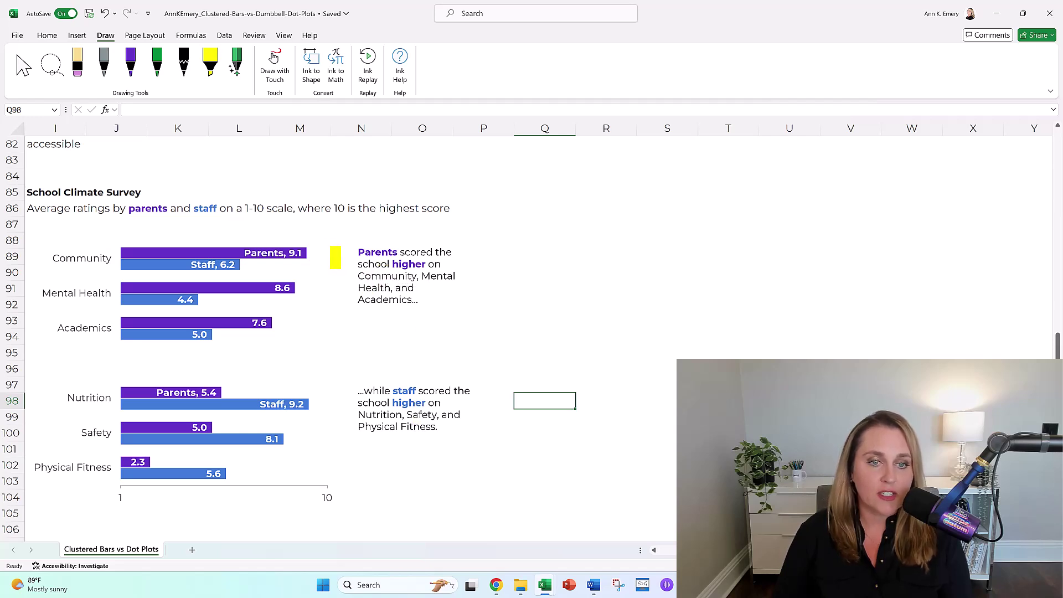
pyautogui.click(317, 241)
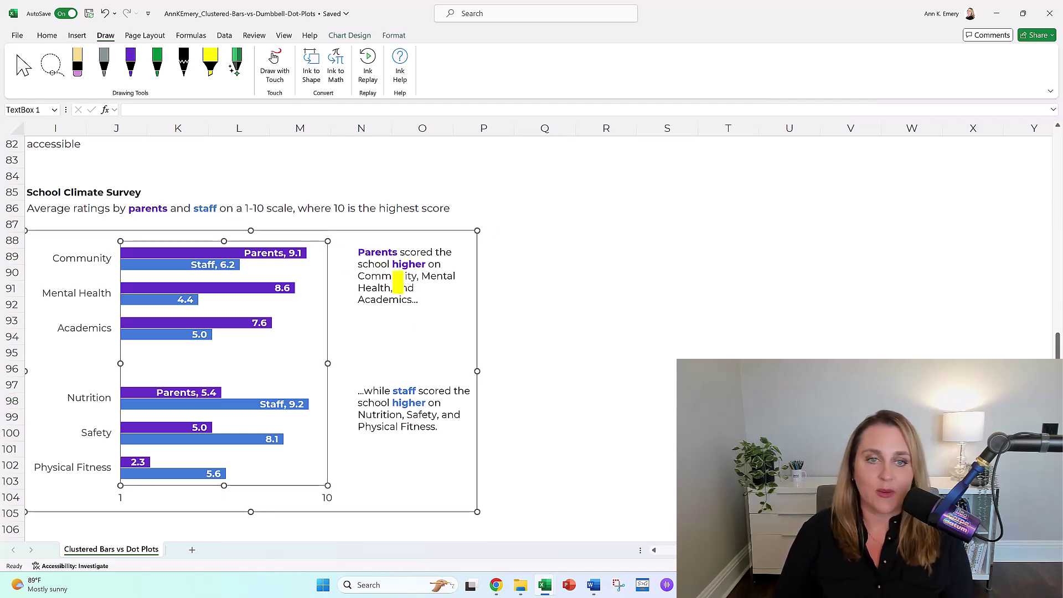
pyautogui.click(397, 282)
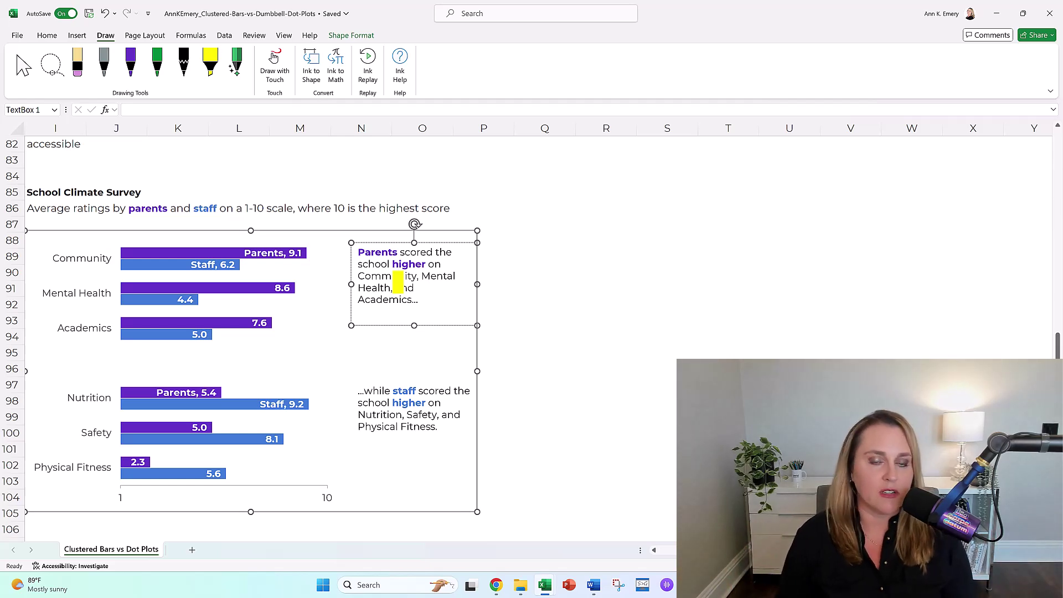
pyautogui.click(495, 302)
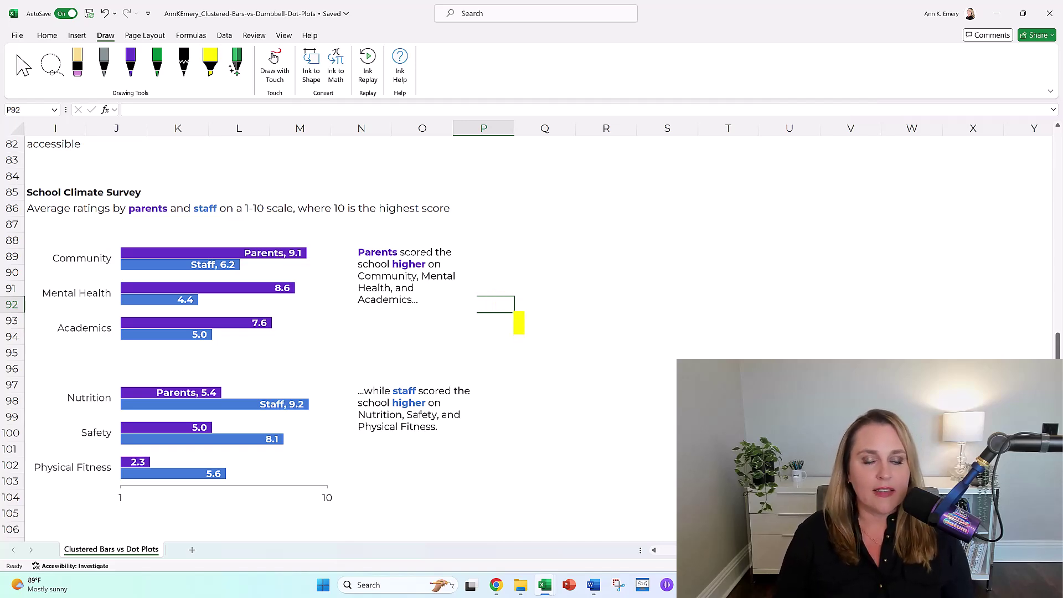
# - Scroll down past the landscape dumbbell dot plot to the portrait-layout version with its group notes
pyautogui.scroll(-6, 519, 323)
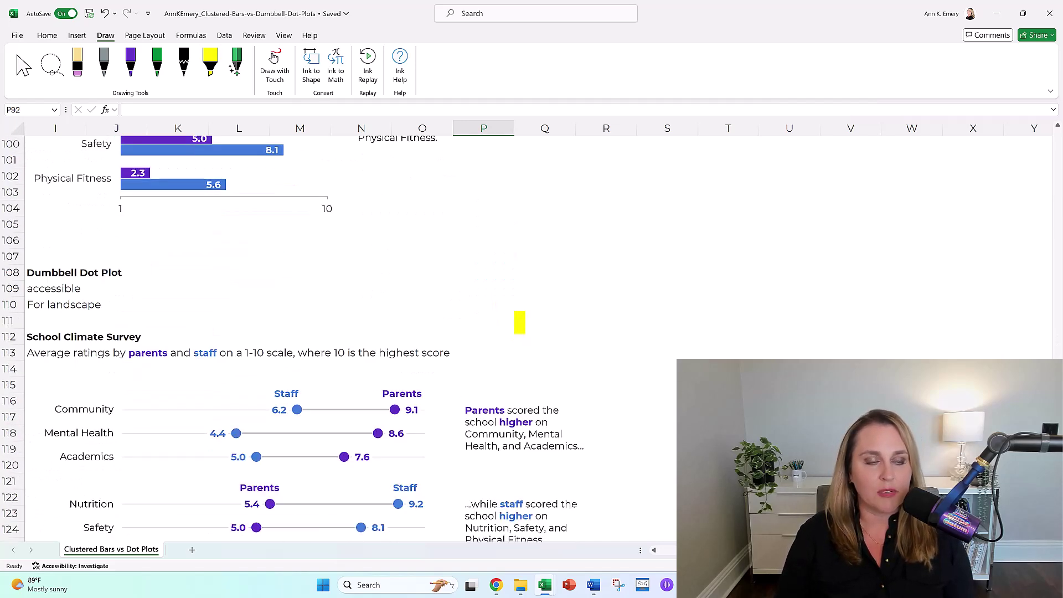
pyautogui.scroll(-2, 519, 323)
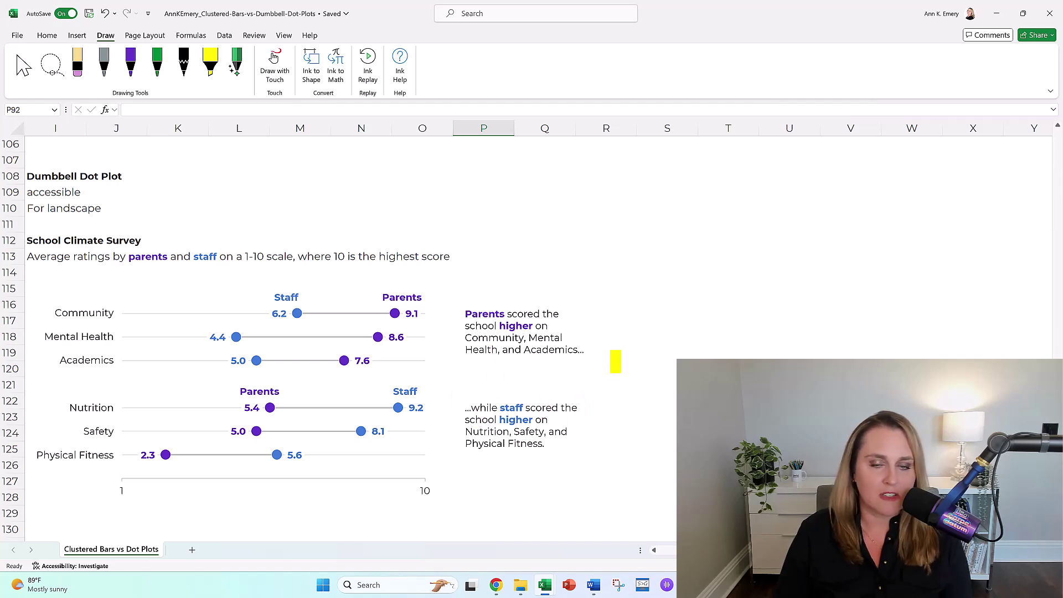
pyautogui.scroll(-6, 617, 350)
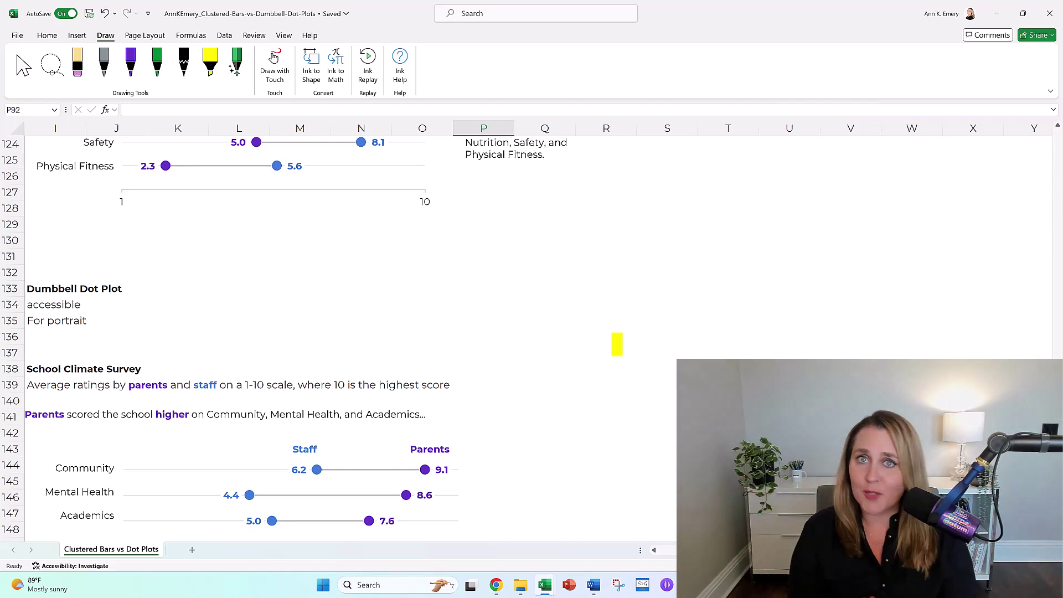
pyautogui.scroll(-4, 635, 310)
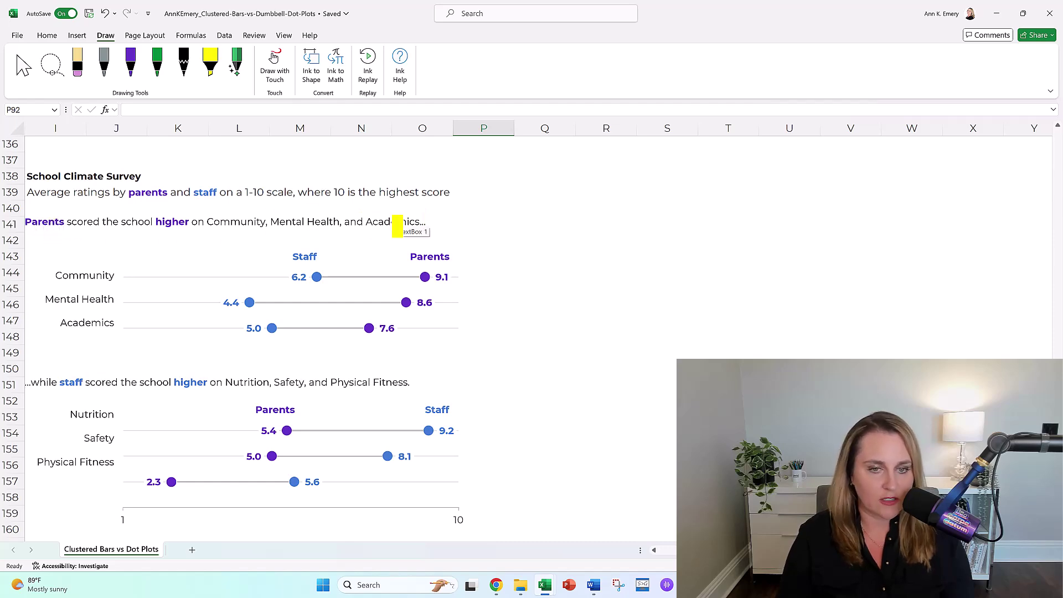
pyautogui.click(594, 585)
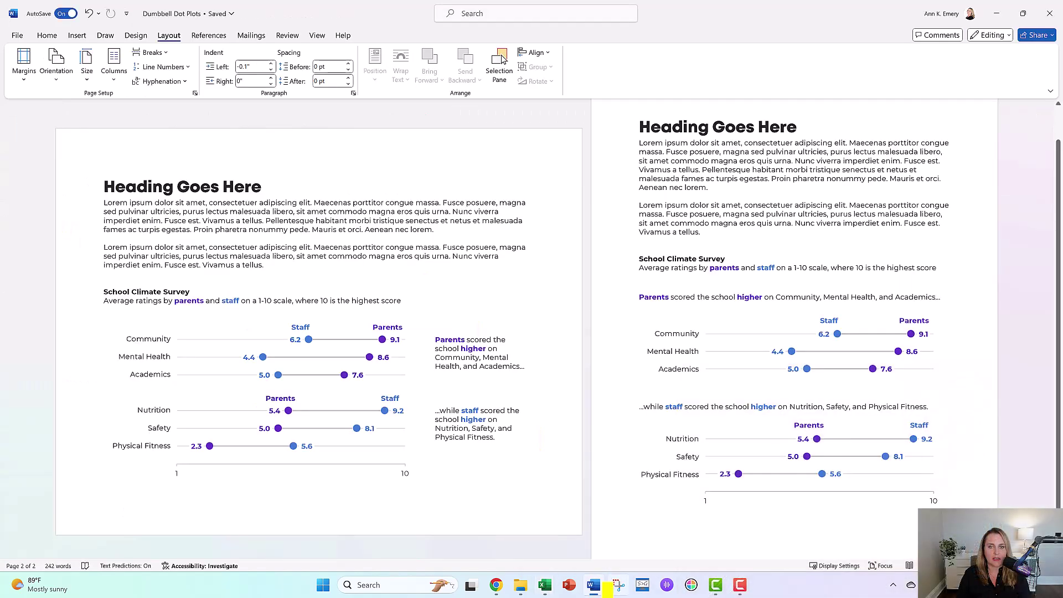